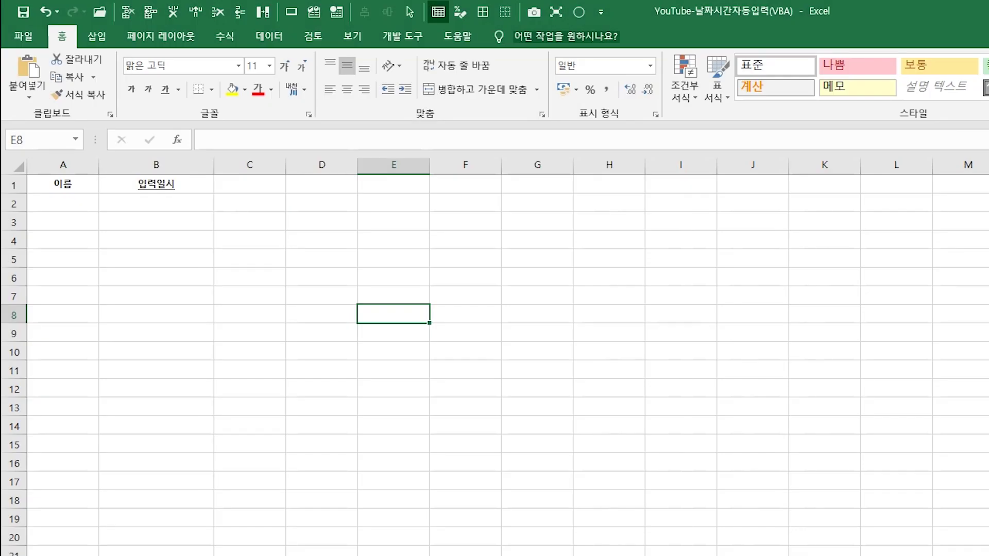
Inspect the NOW timestamp formulas in B2:B4 while name cell A2 is still empty.
left_click(65, 204)
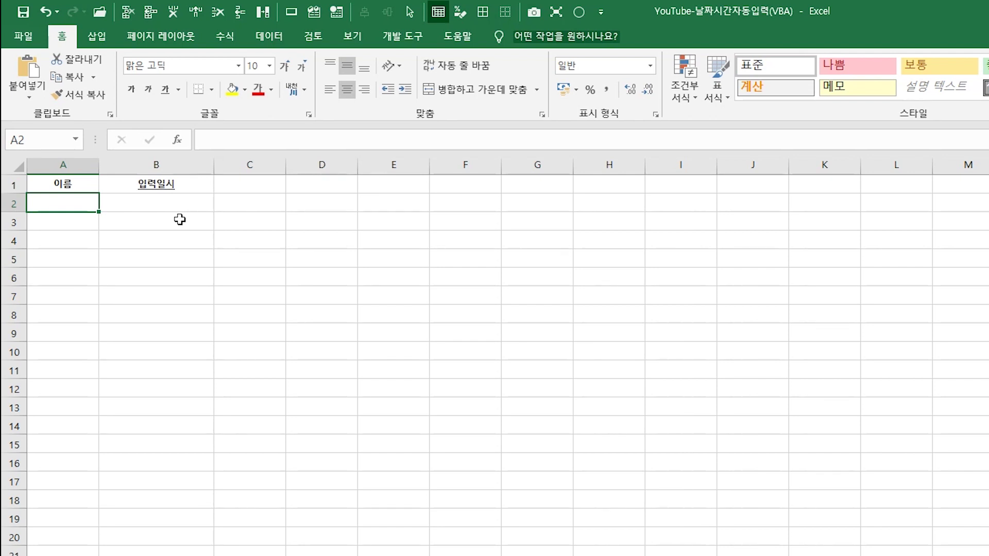
left_click(300, 280)
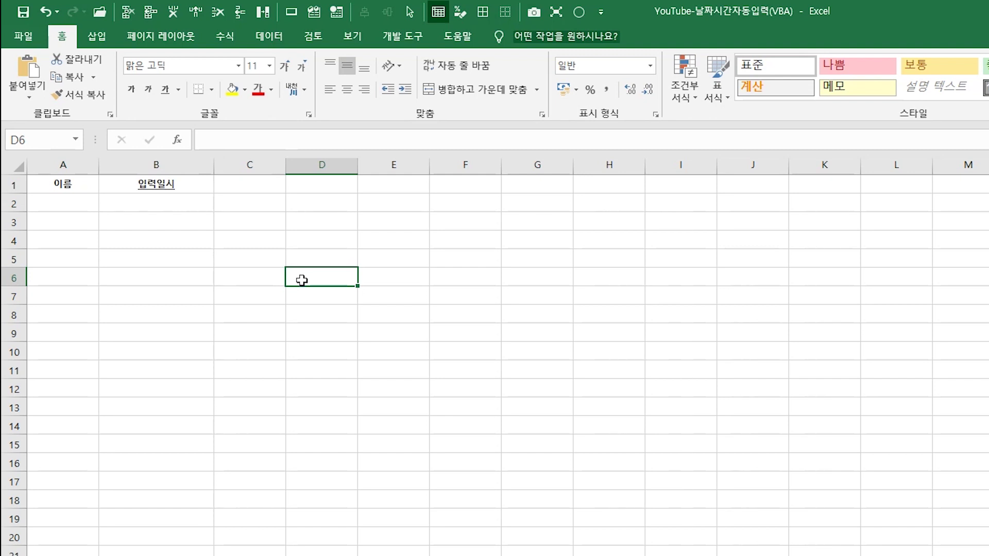
left_click(182, 207)
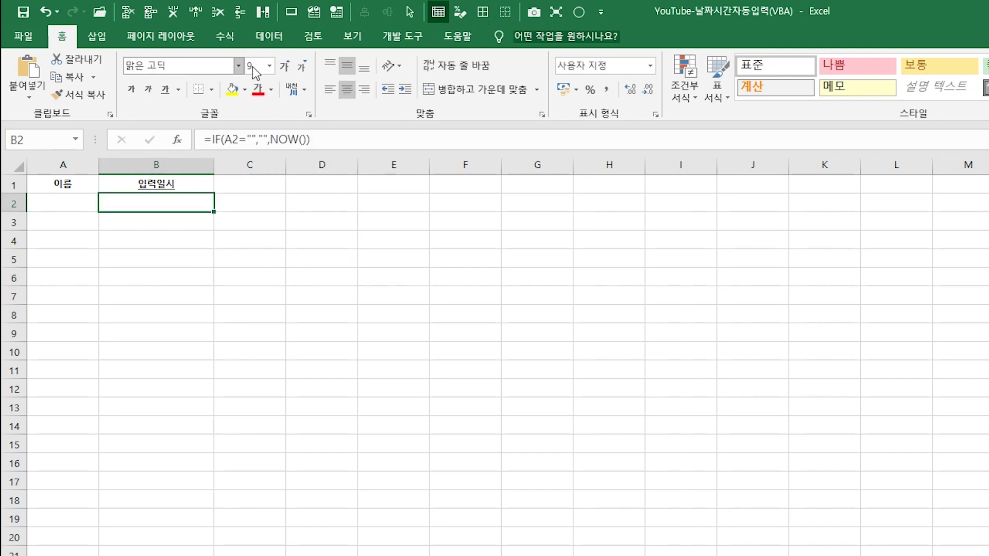
left_click(164, 225)
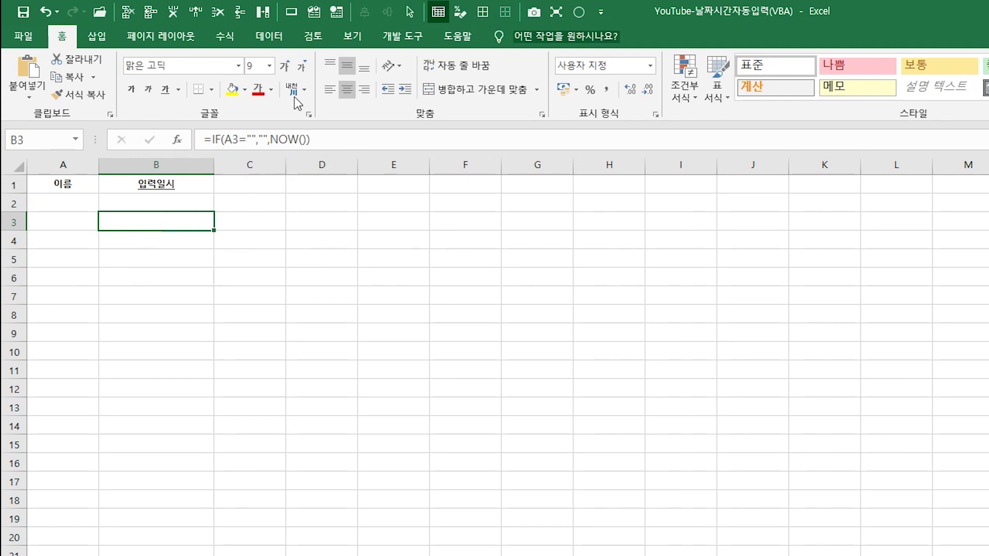
left_click(157, 243)
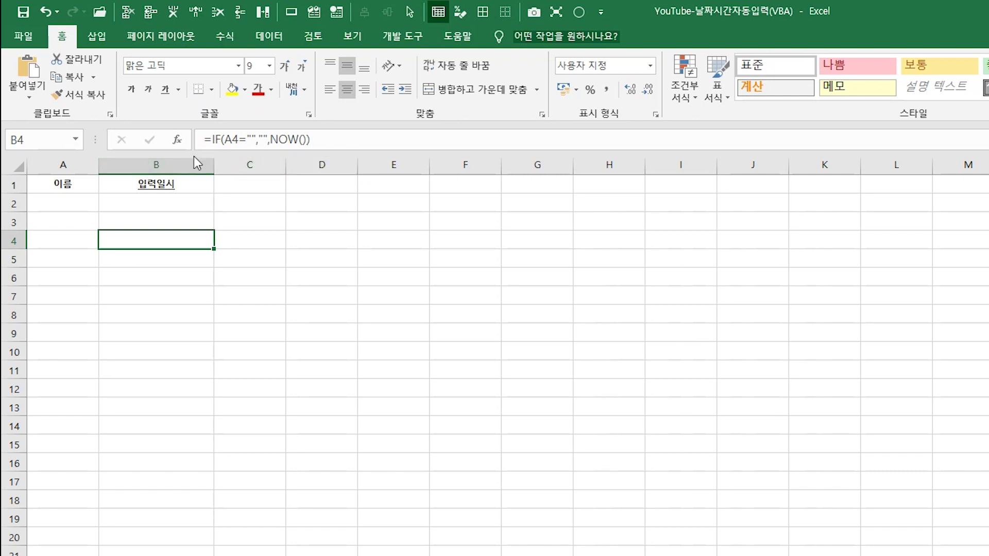
key("Up")
key("Up")
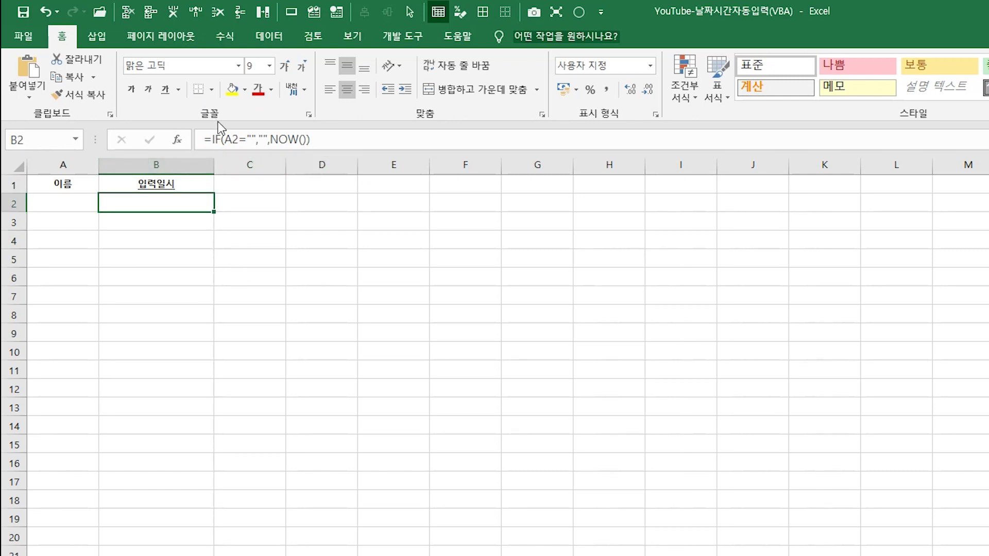
left_click(72, 203)
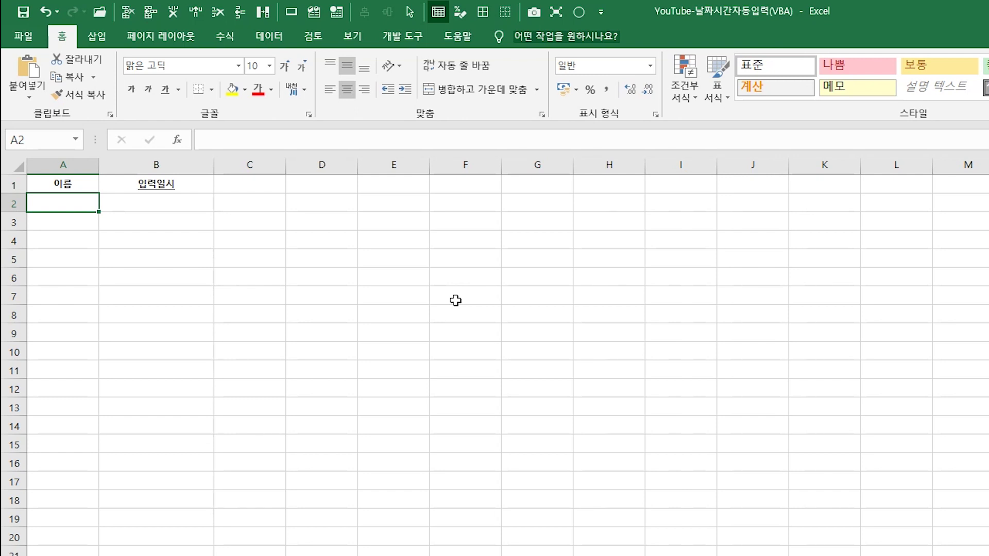
left_click(157, 201)
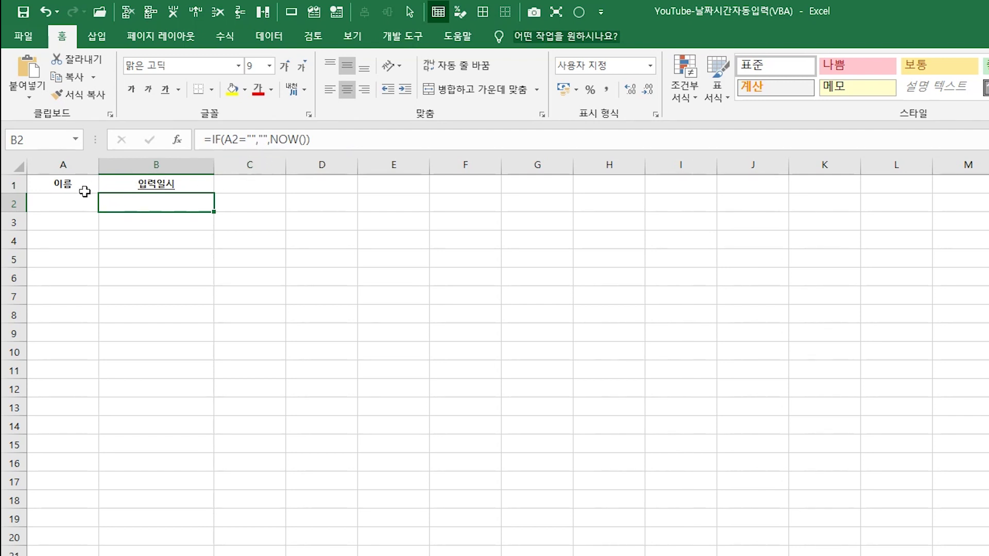
left_click(69, 201)
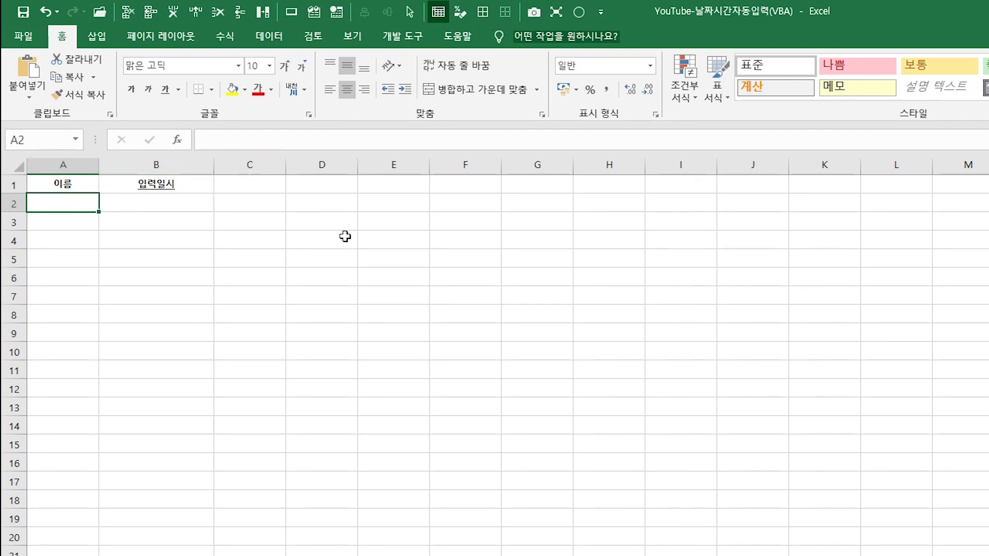
left_click(177, 201)
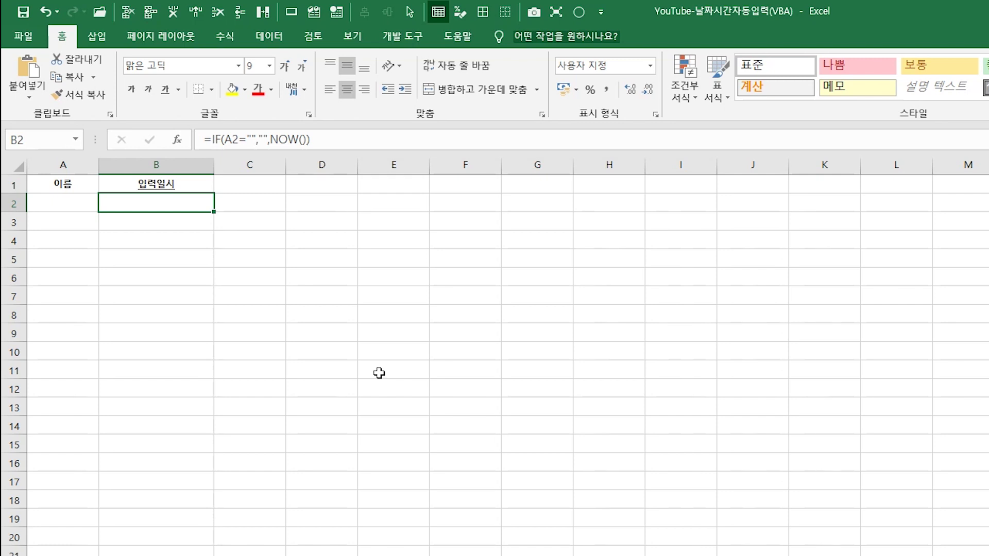
Enter the first name in A2 and check that B2 now shows a timestamp.
left_click(64, 200)
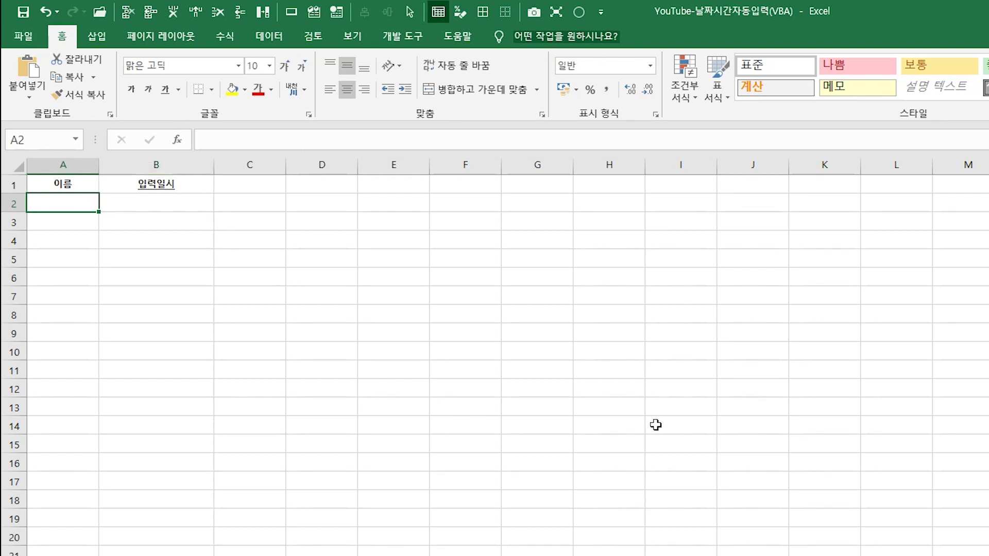
type("홍")
type("길")
type("동")
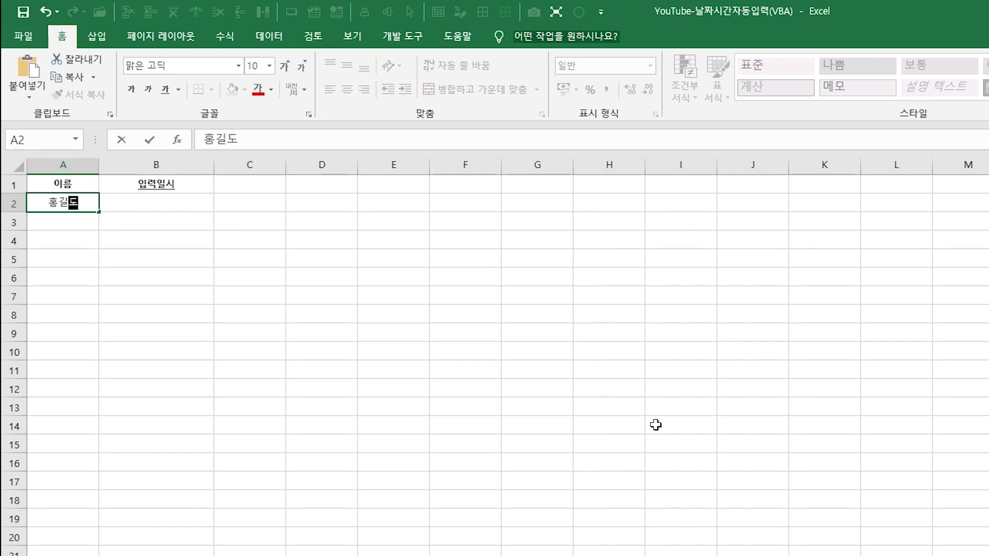
key("Return")
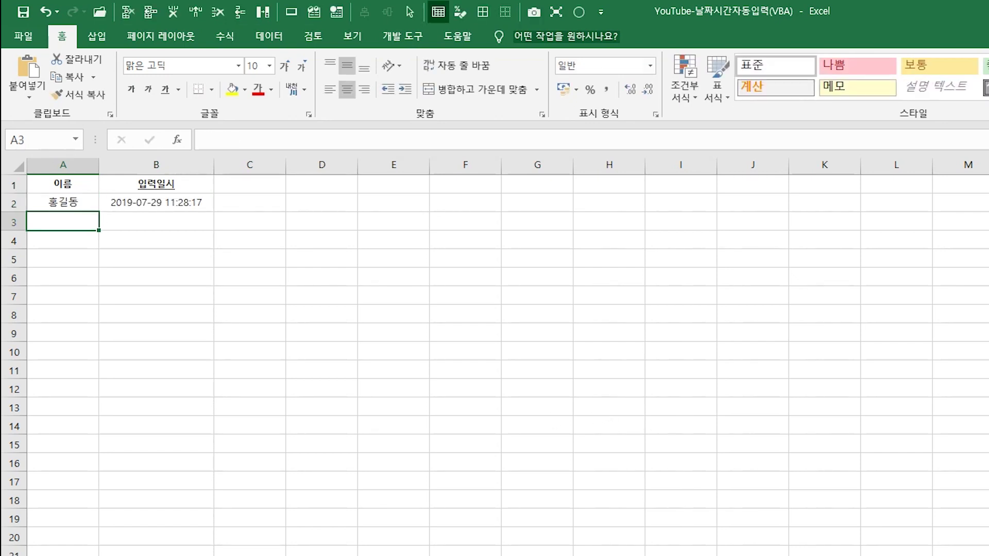
left_click(74, 203)
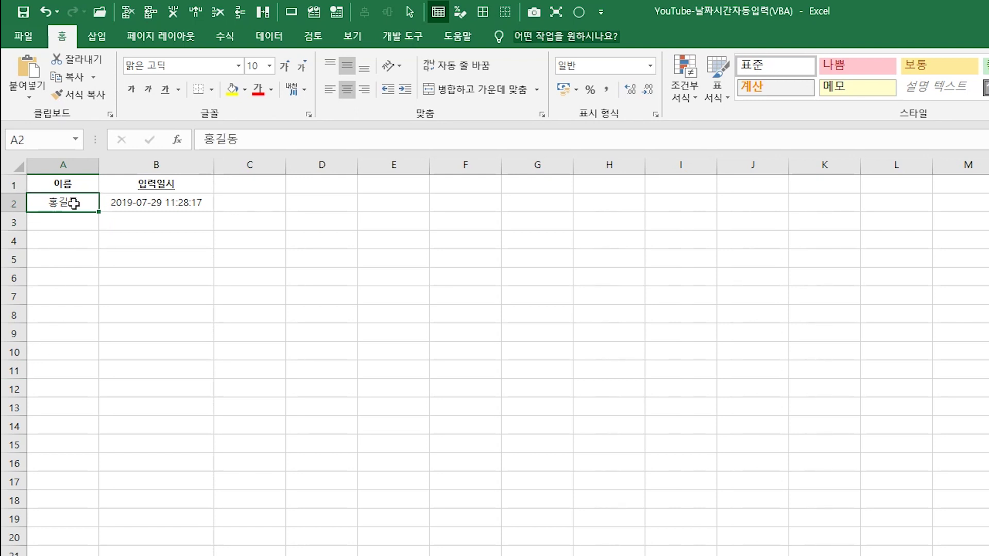
left_click(124, 206)
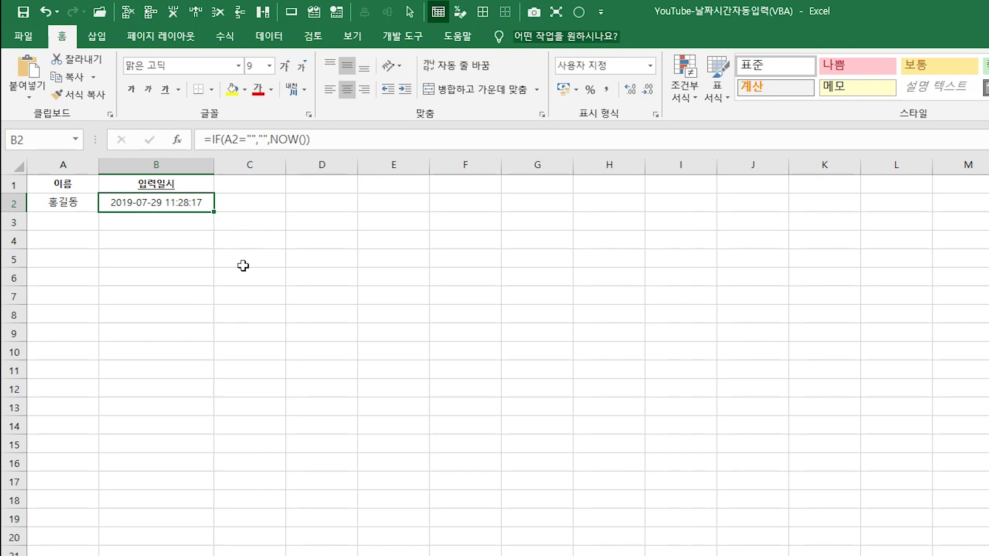
Enter the second name in A3 and check the timestamp formula in B3.
left_click(62, 220)
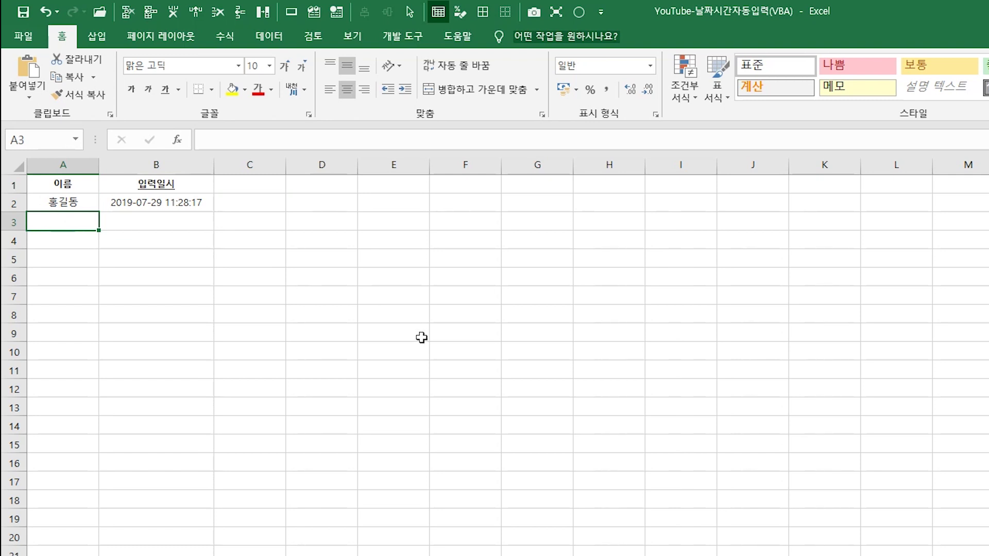
type("이")
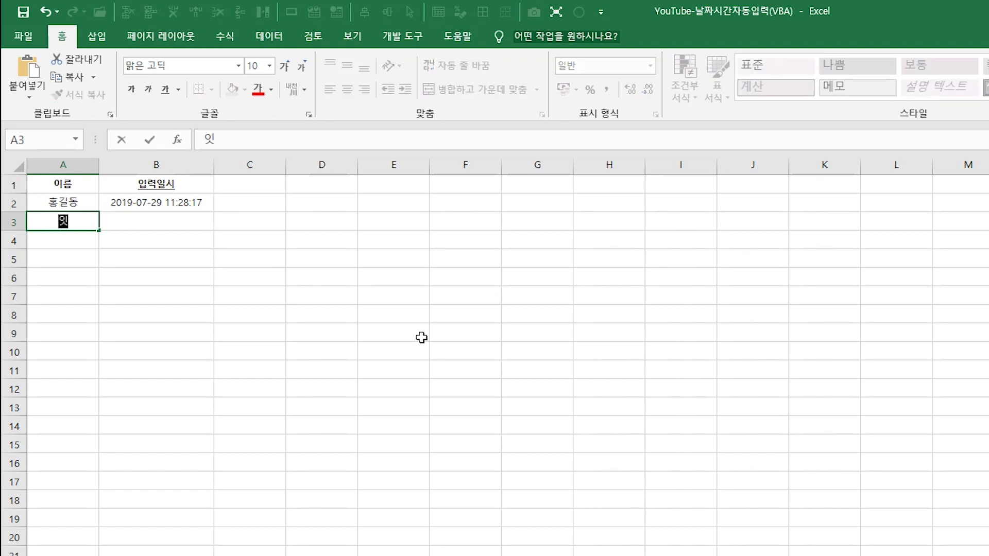
type("순시ㄴ")
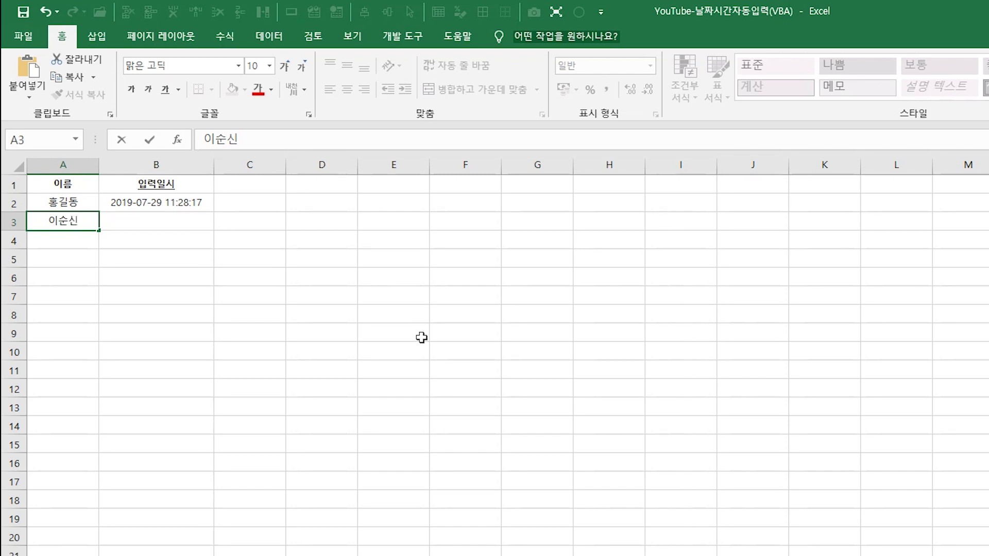
key("Return")
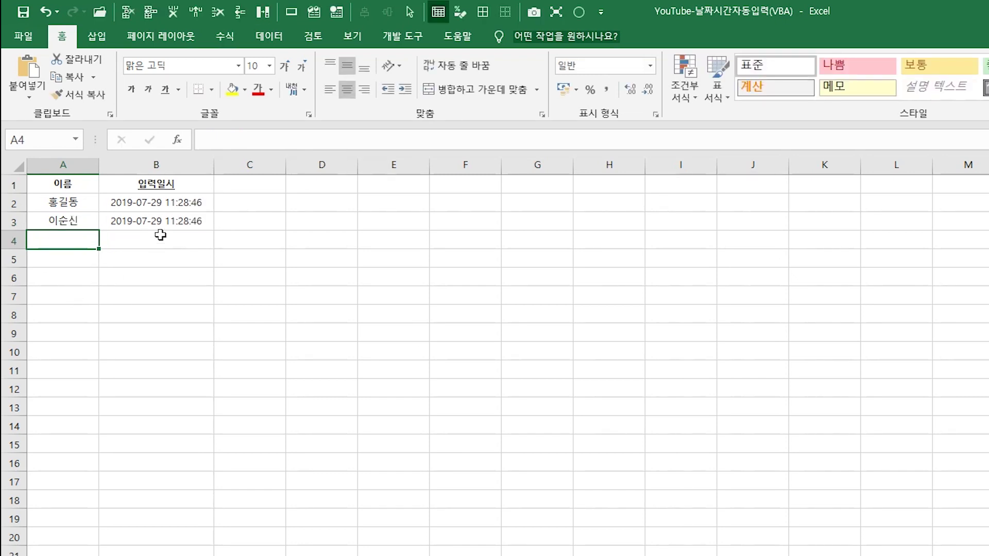
left_click(173, 222)
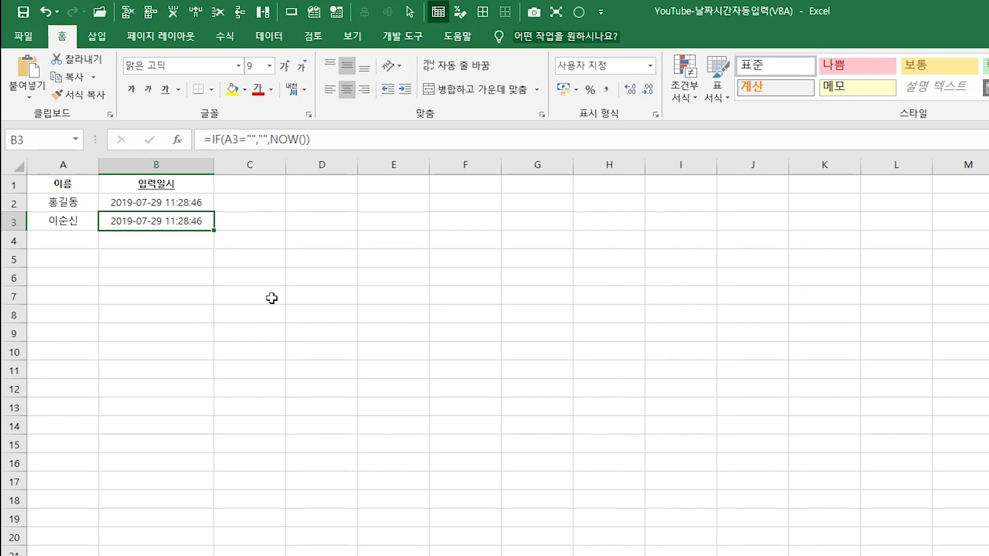
left_click(80, 204)
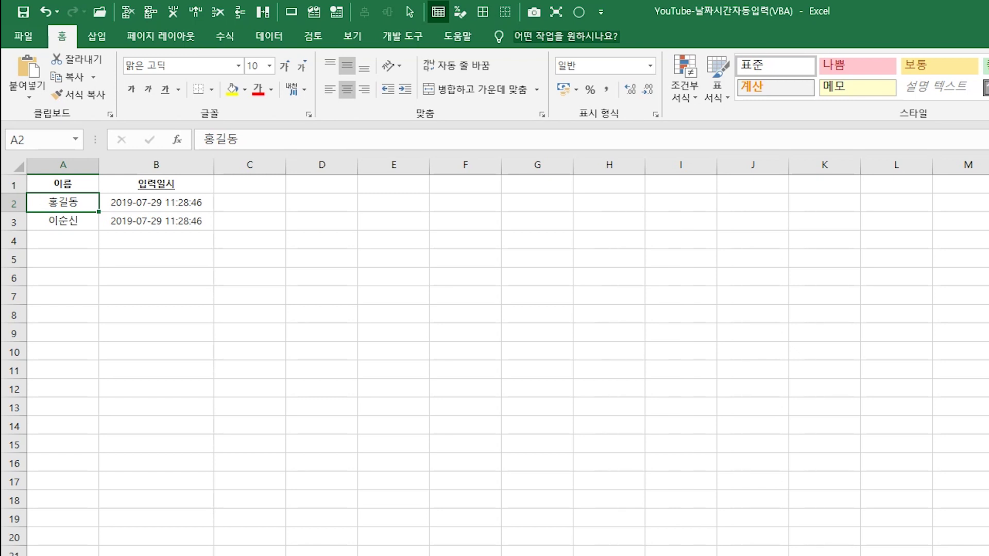
Enter 10 in D4 to force the NOW() timestamps to recalculate.
left_click(327, 242)
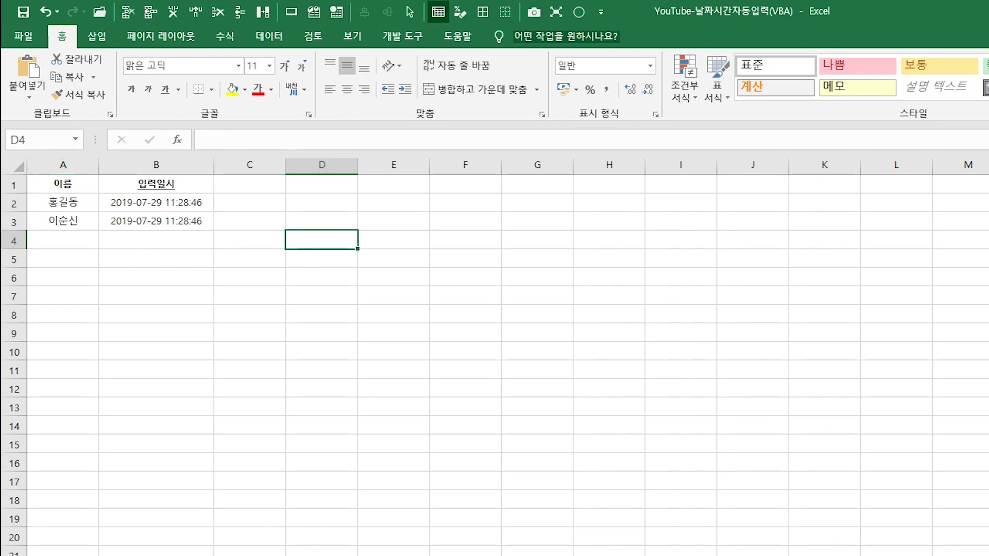
type("10")
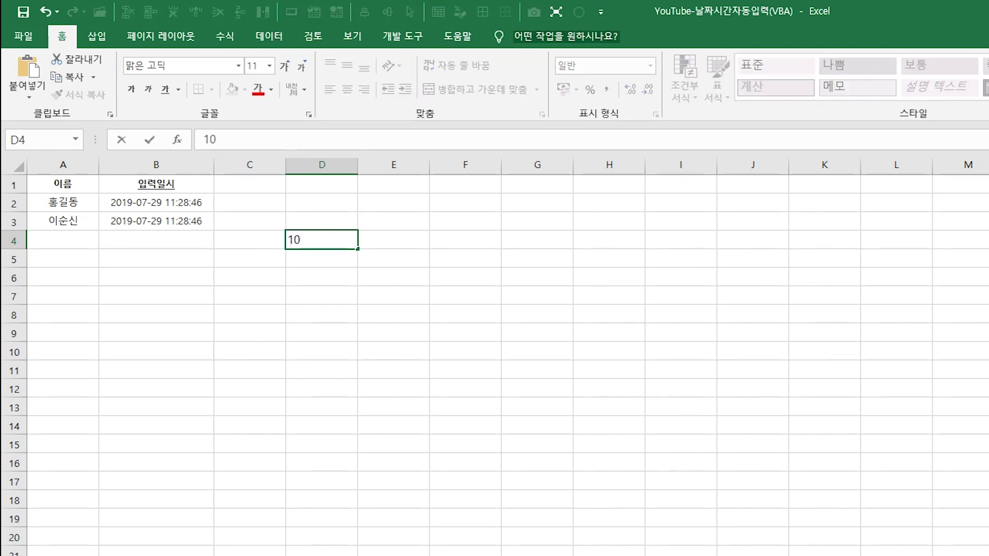
key("Return")
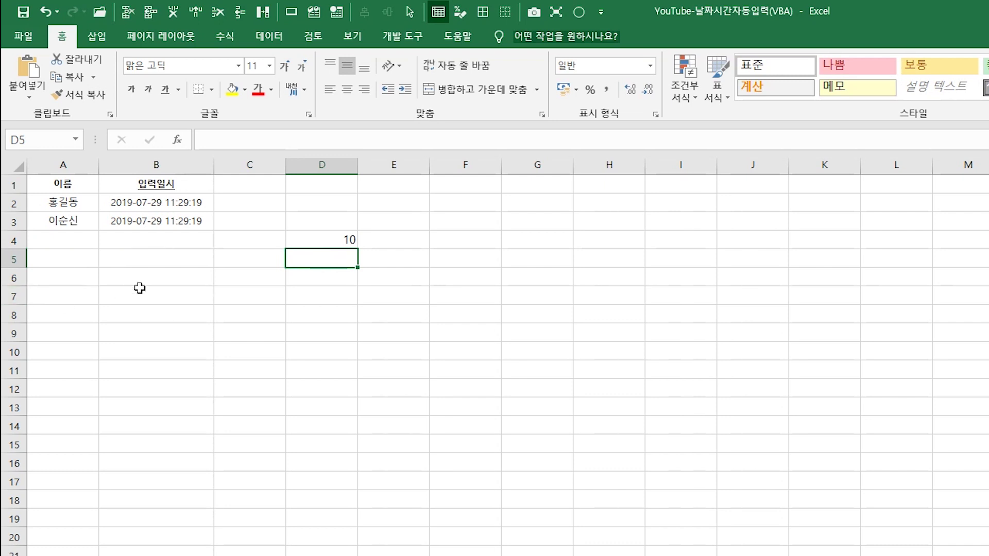
Select B2:B3 to show their =IF(A2="","",NOW()) formula.
left_click_drag(155, 203, 163, 223)
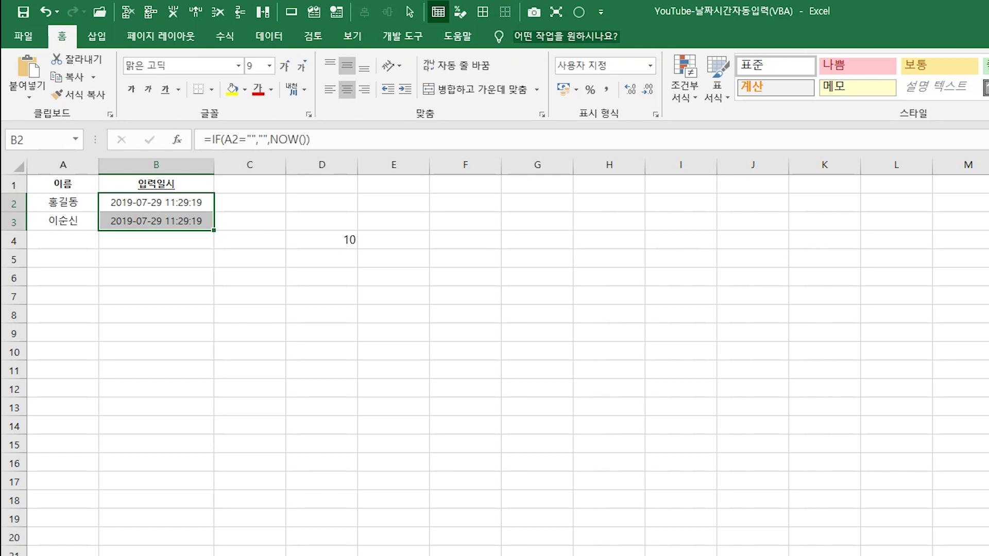
left_click(324, 238)
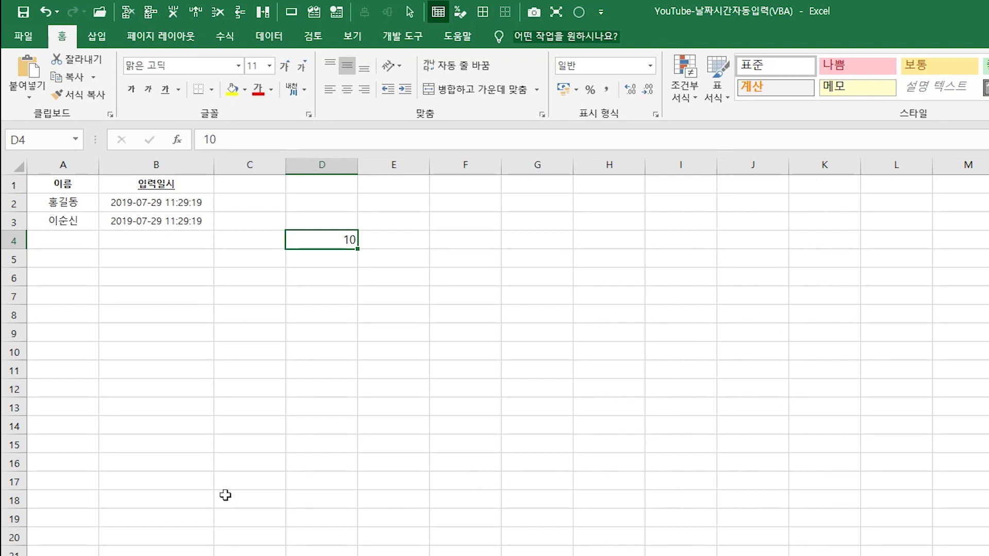
left_click(176, 206)
left_click_drag(177, 211, 177, 221)
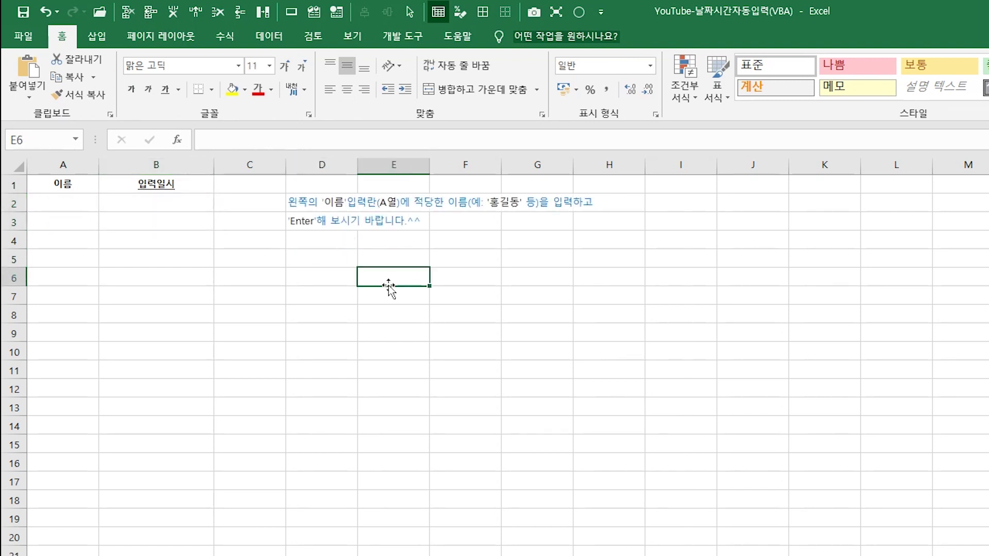
Enter names in A2 and A3, and confirm B2 holds a fixed time value.
left_click(72, 204)
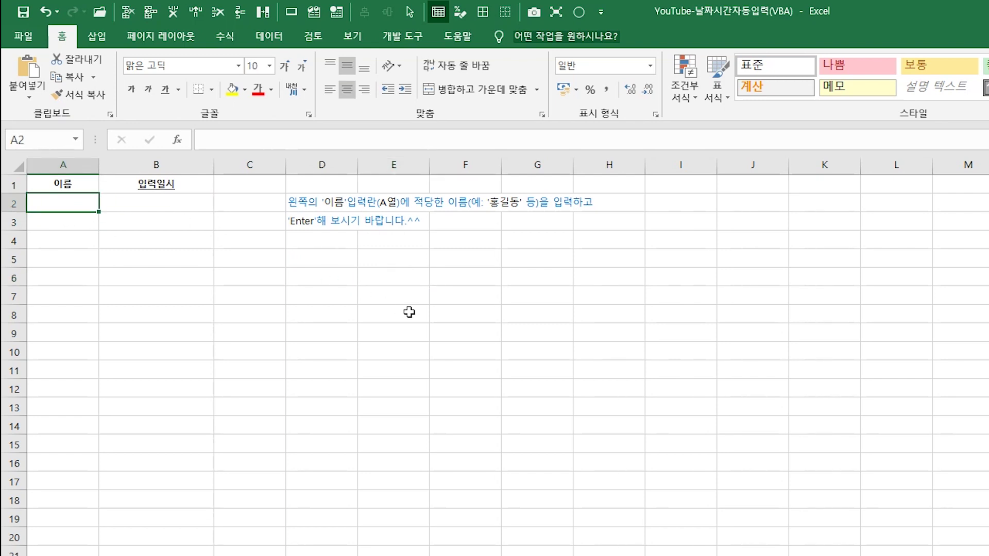
type("홍")
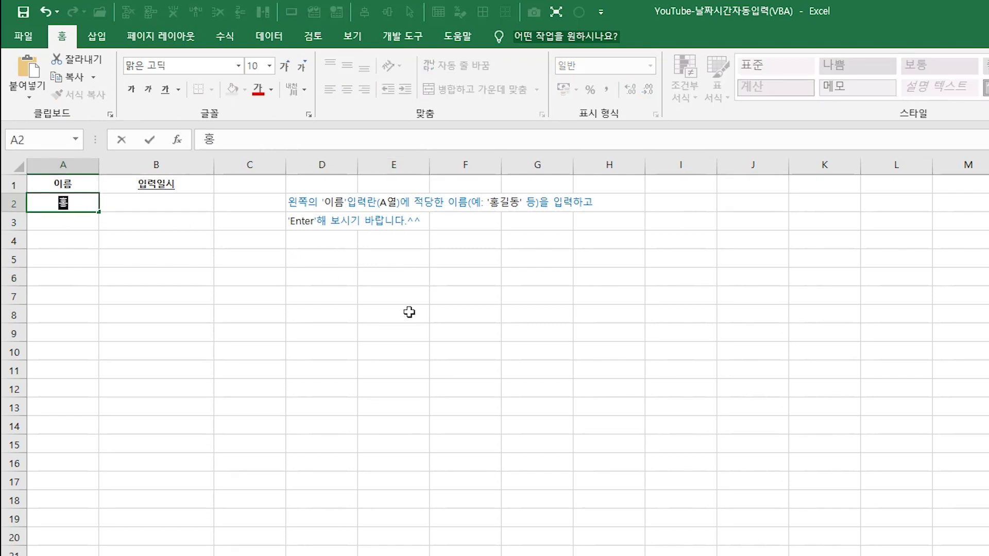
type("길ㄷㅗㅇ")
key("Return")
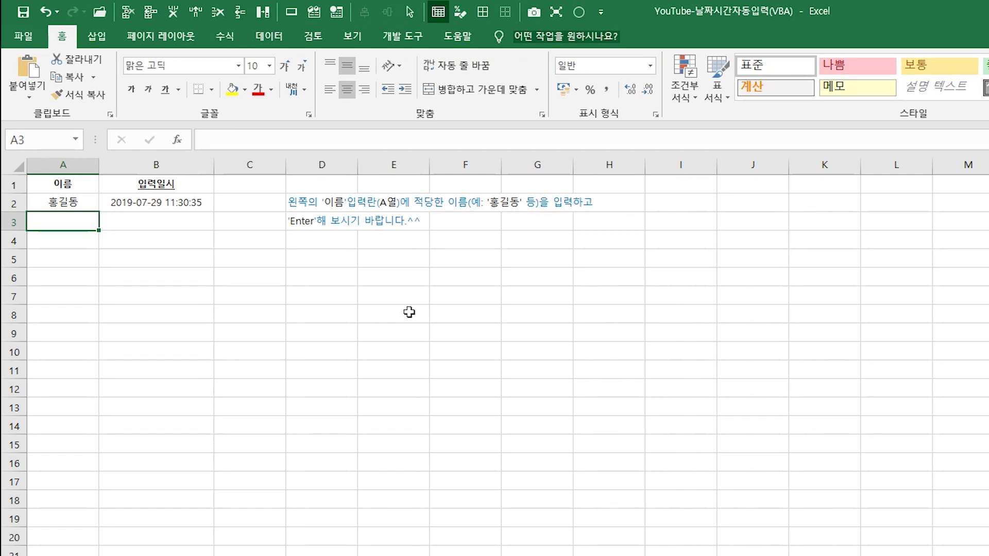
type("이순ㅅ")
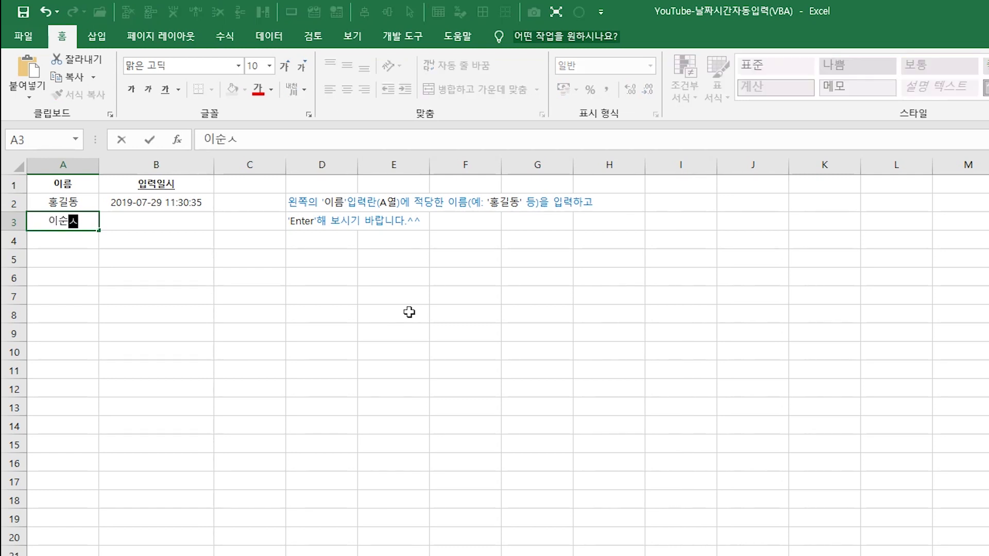
type("신")
key("Return")
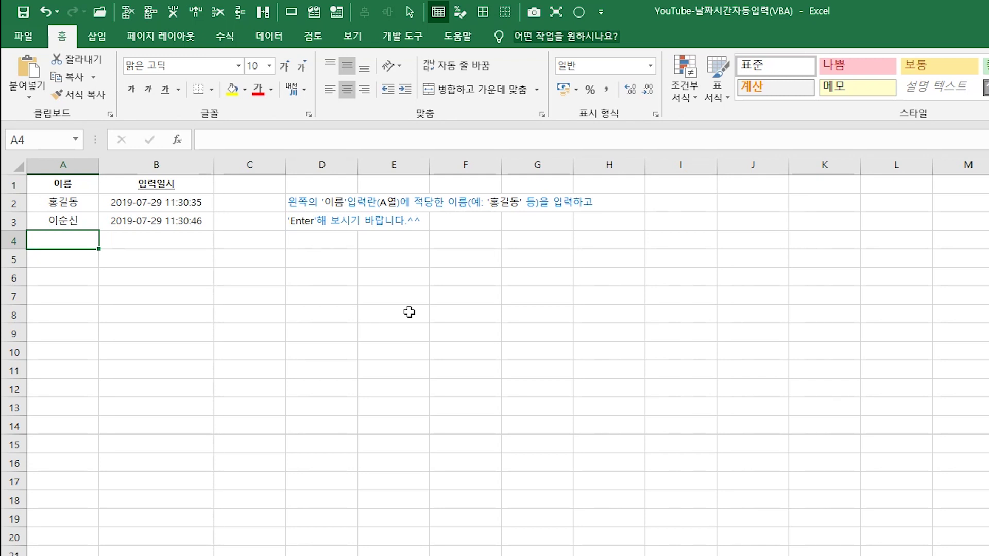
left_click(179, 200)
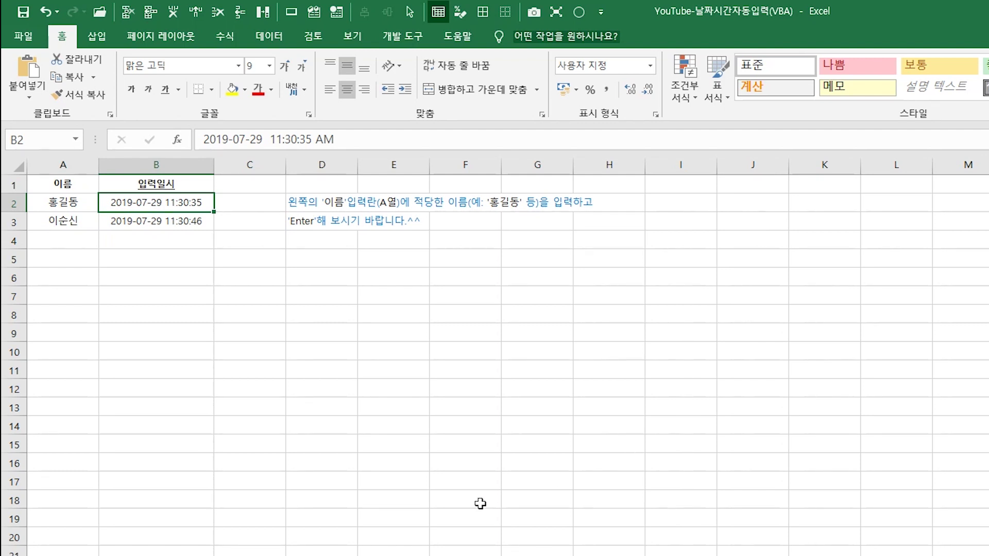
Enter 10 in E5 to show the timestamps stay at 11:30:35 and 11:30:46.
left_click(394, 260)
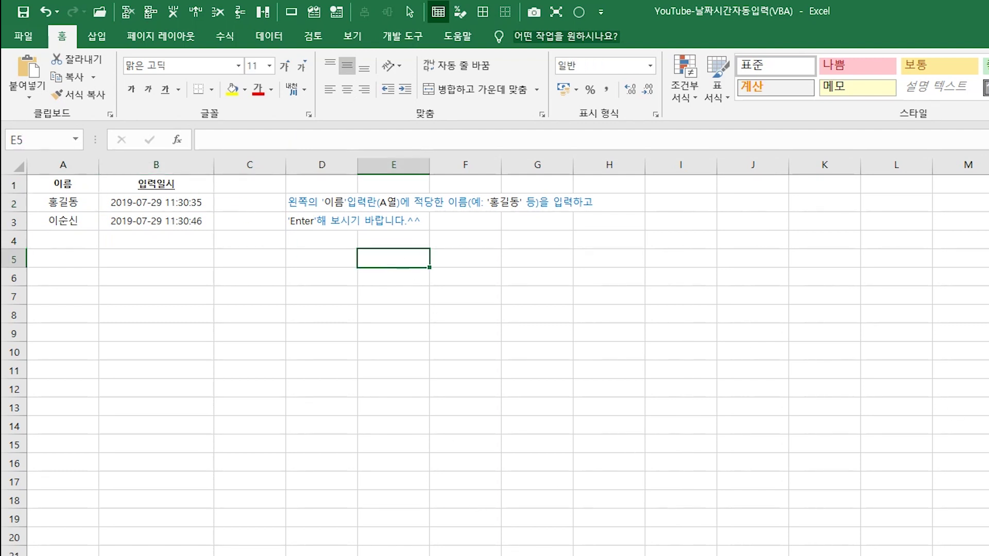
type("10")
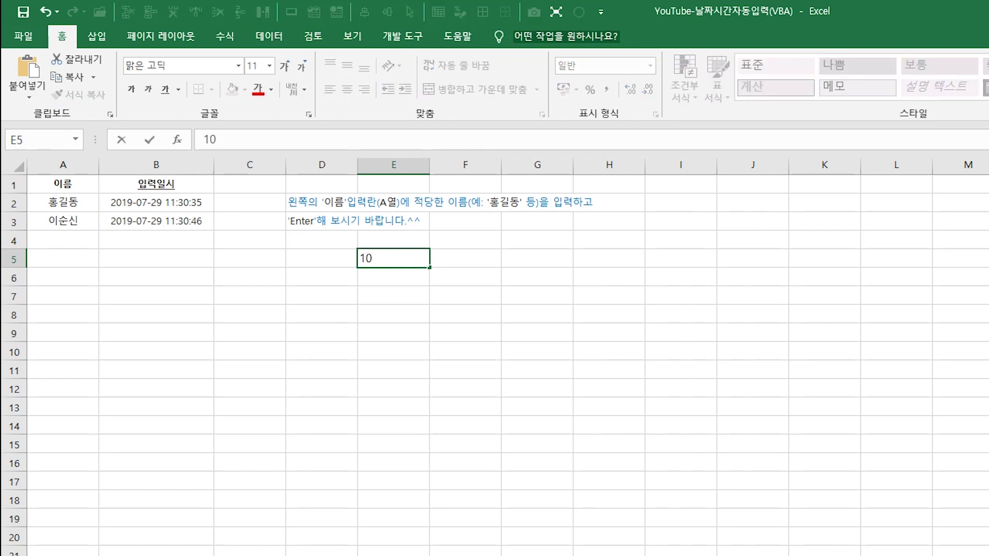
key("Return")
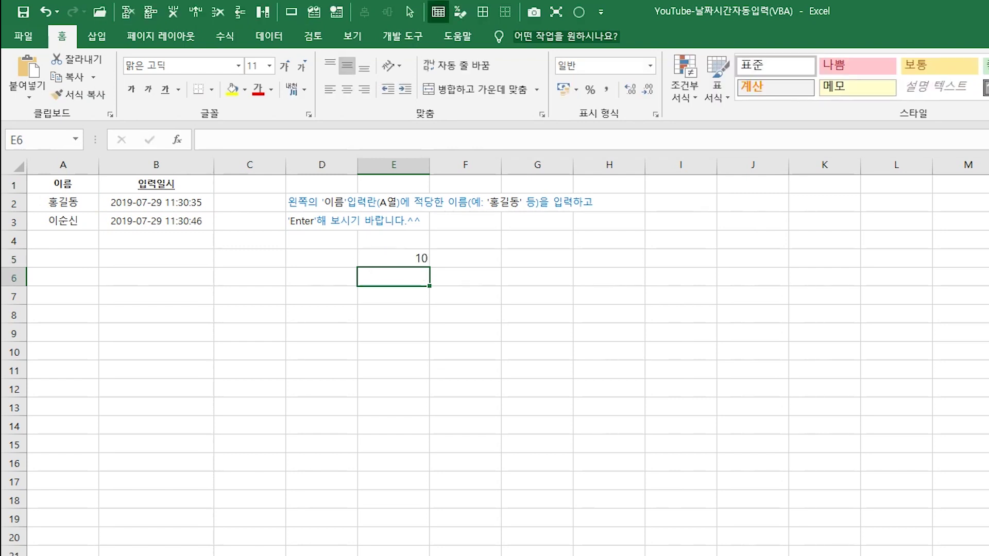
Open the VBA editor and highlight the .Offset(, 1) = Now and .Offset(, 1).ClearContents lines.
key("alt+F11")
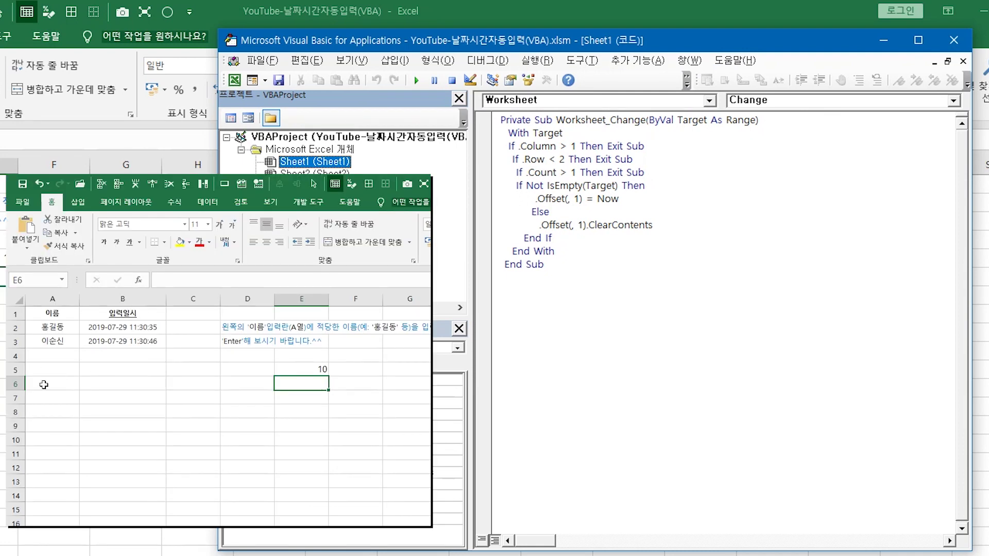
left_click_drag(527, 198, 619, 199)
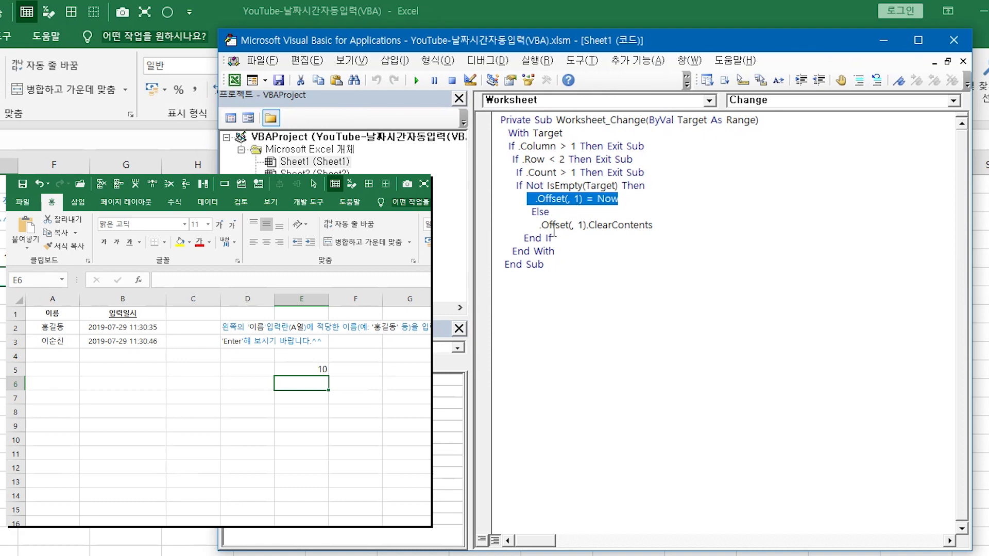
left_click(528, 225)
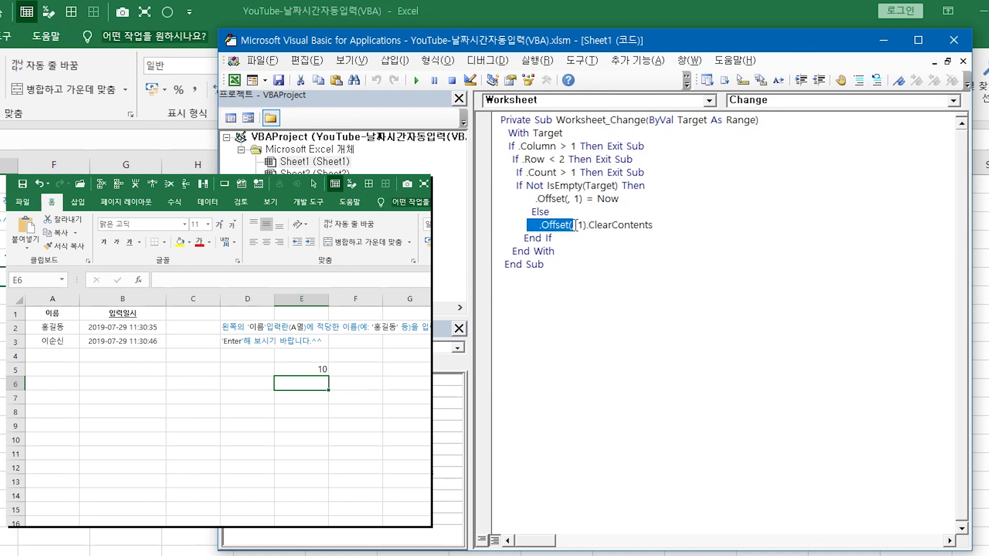
left_click_drag(528, 225, 706, 229)
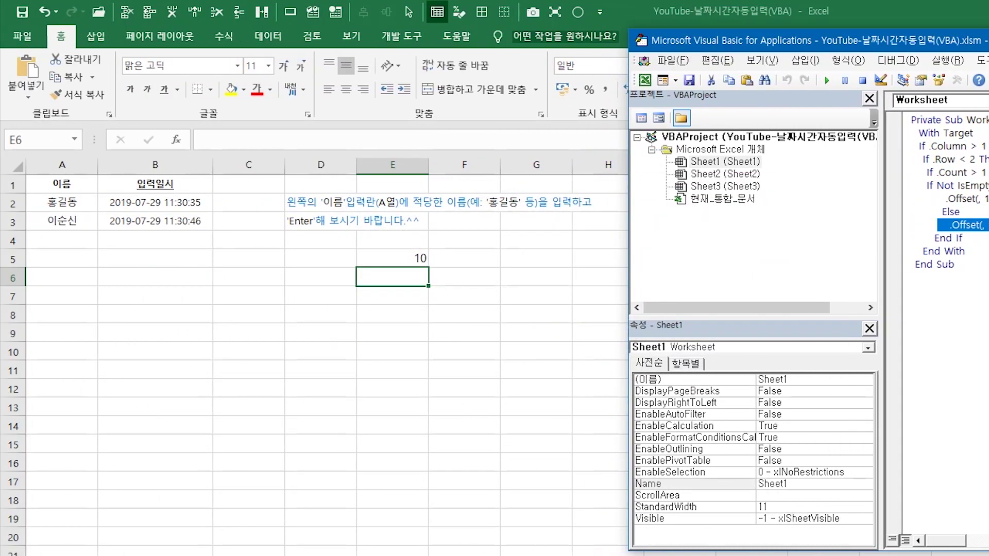
Delete the name in A2 so its B2 timestamp clears automatically.
left_click(420, 347)
left_click(59, 211)
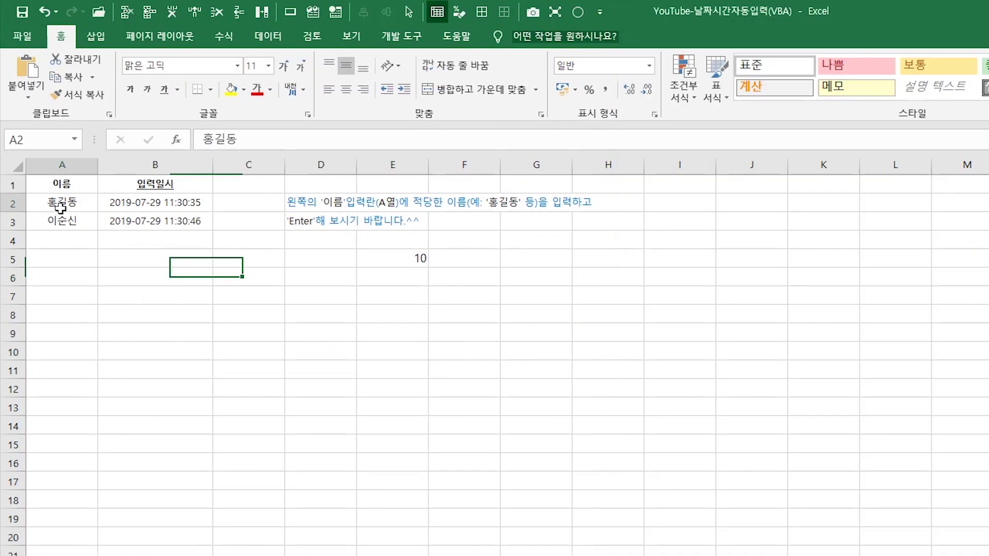
key("Delete")
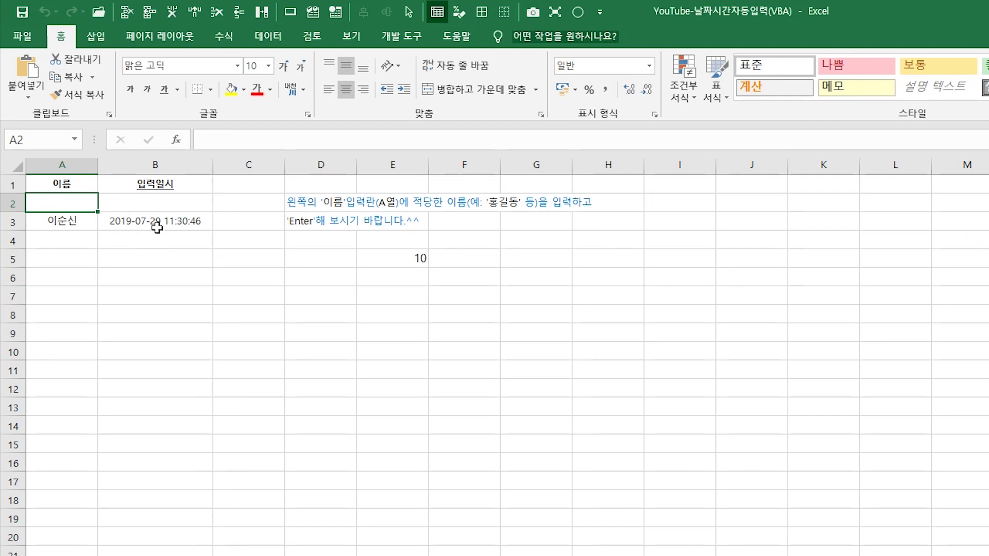